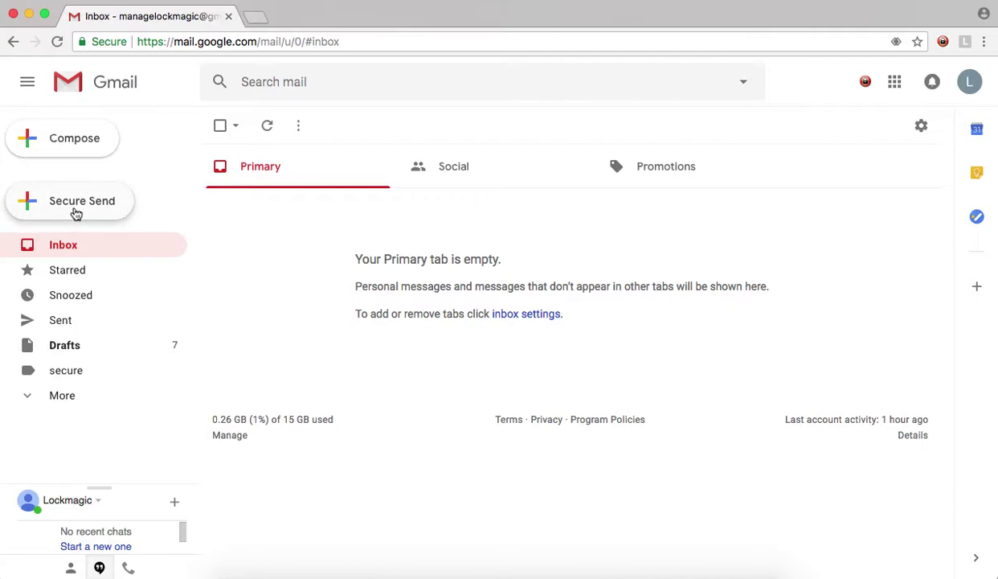
Step: Start a LockMagic Secure Send message with the subject pre-filled as [Secure]
click(76, 214)
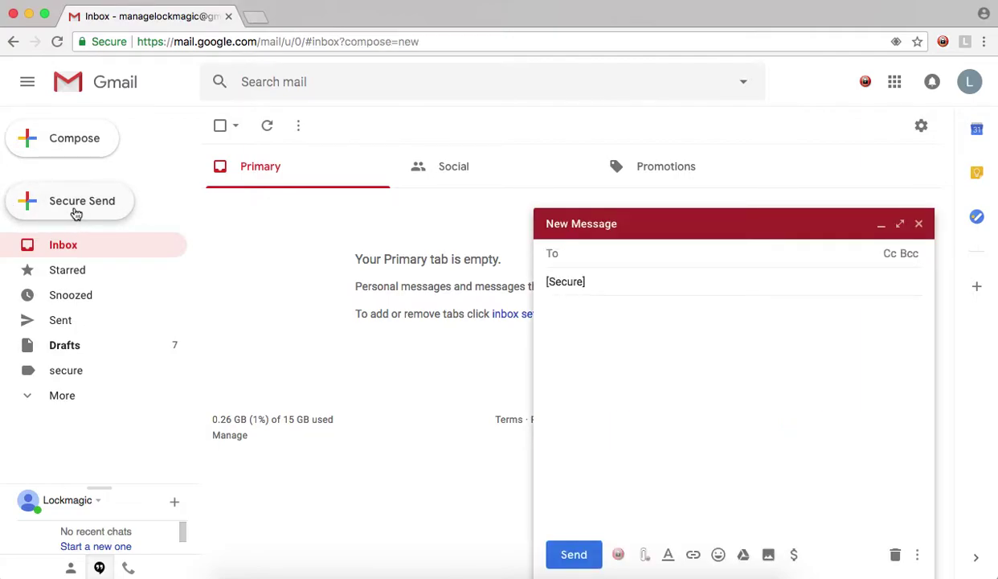
Step: Maximize the compose window, hide formatting options, and address it to the suggested contact
click(901, 226)
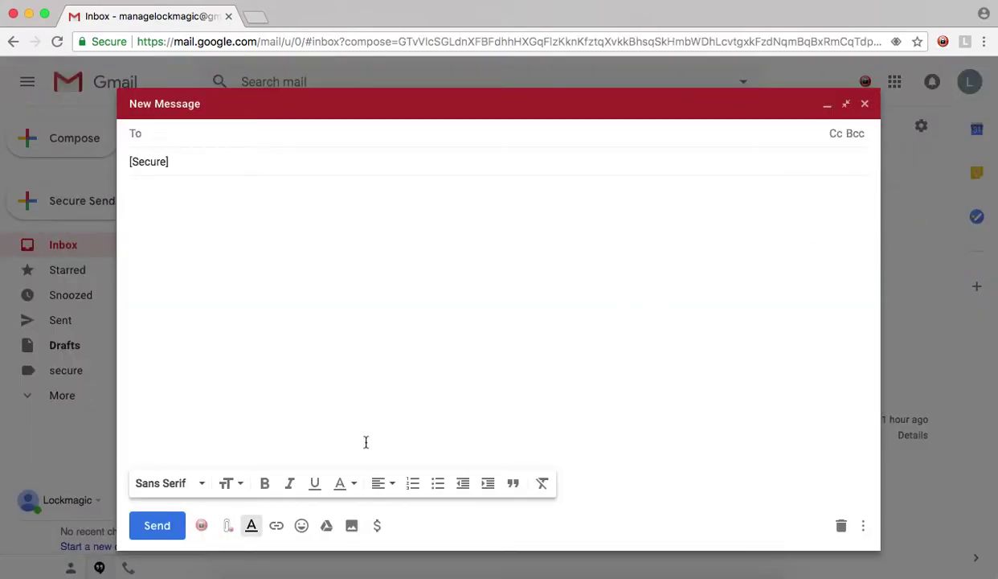
click(252, 527)
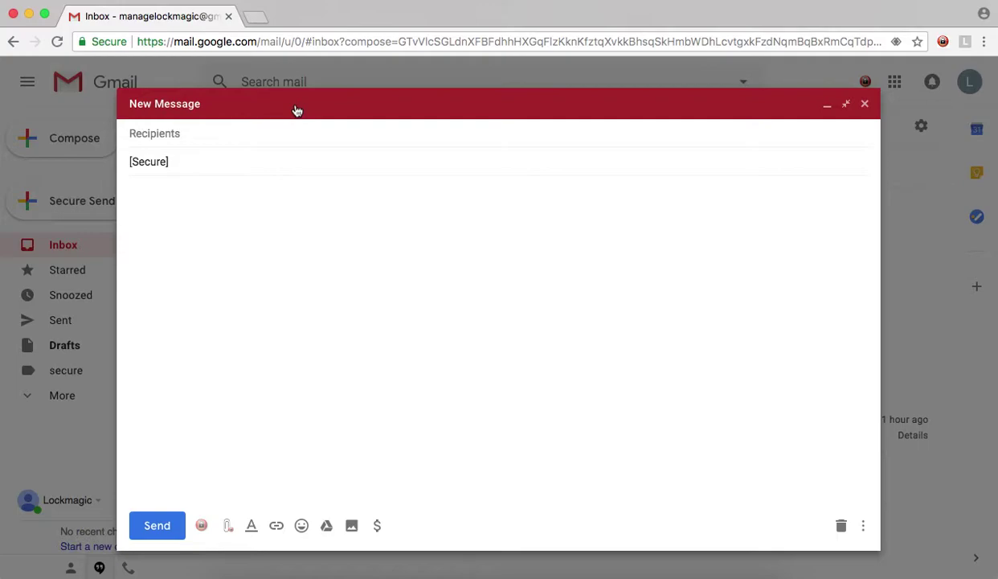
click(290, 135)
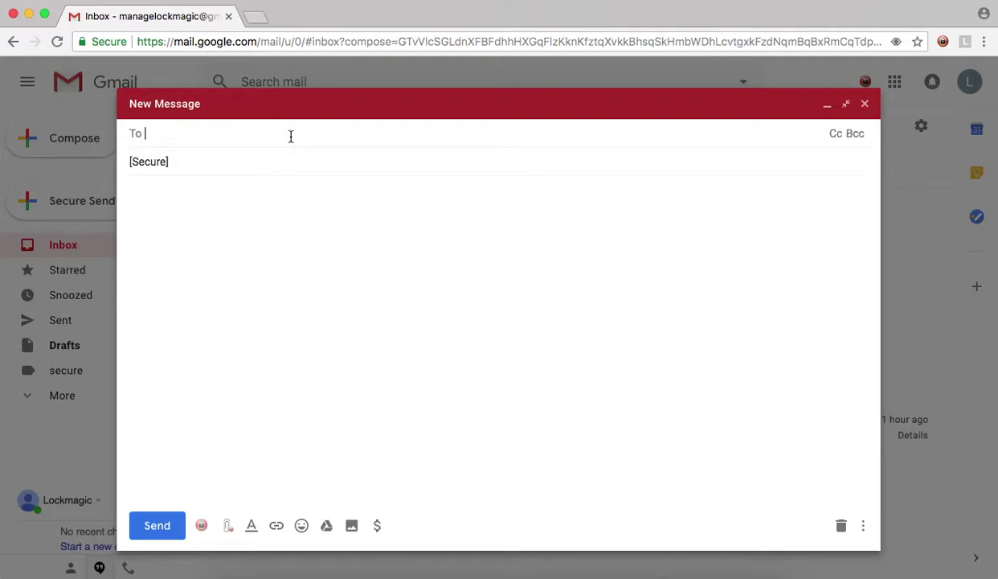
text(i)
click(261, 168)
Step: Make the subject '[Secure] demo' and paste the Secure Send, Attach & Expiry text into the body
click(261, 163)
text(demo)
key(Tab)
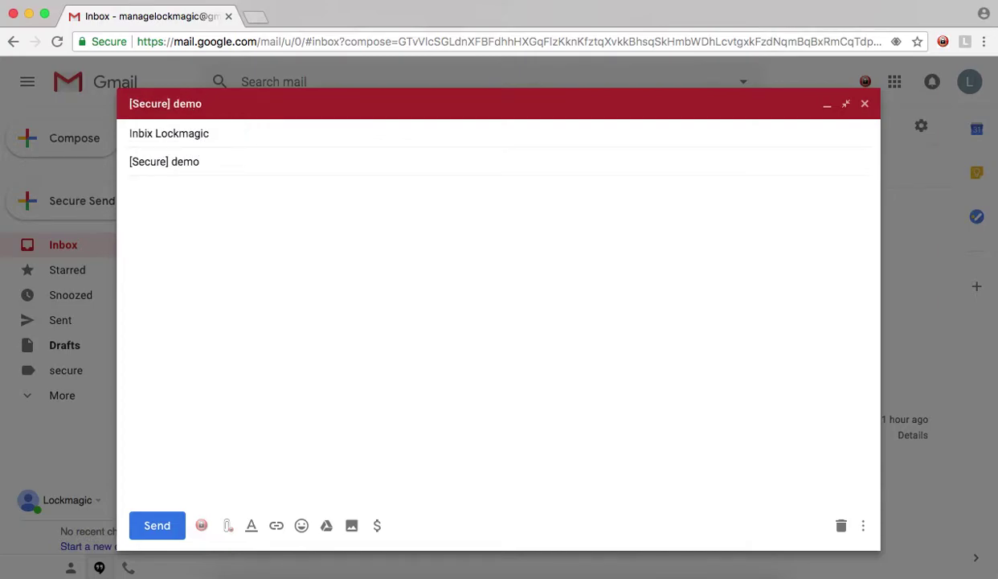
text(Secure Send, Attach & Expiry Encrypts message body and attachments... Show expiry time when message is opened Preserves encryption across reply and forward...)
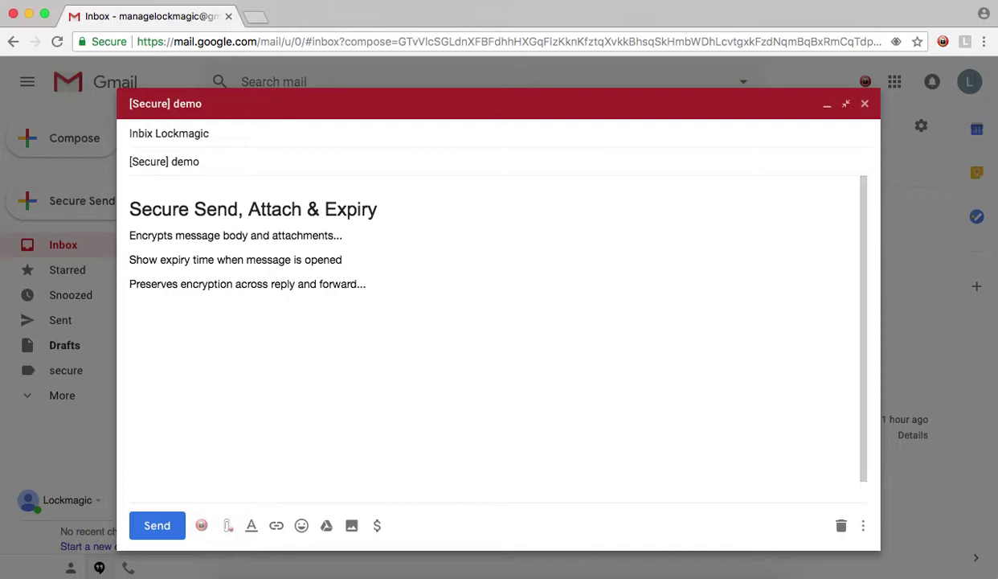
click(227, 525)
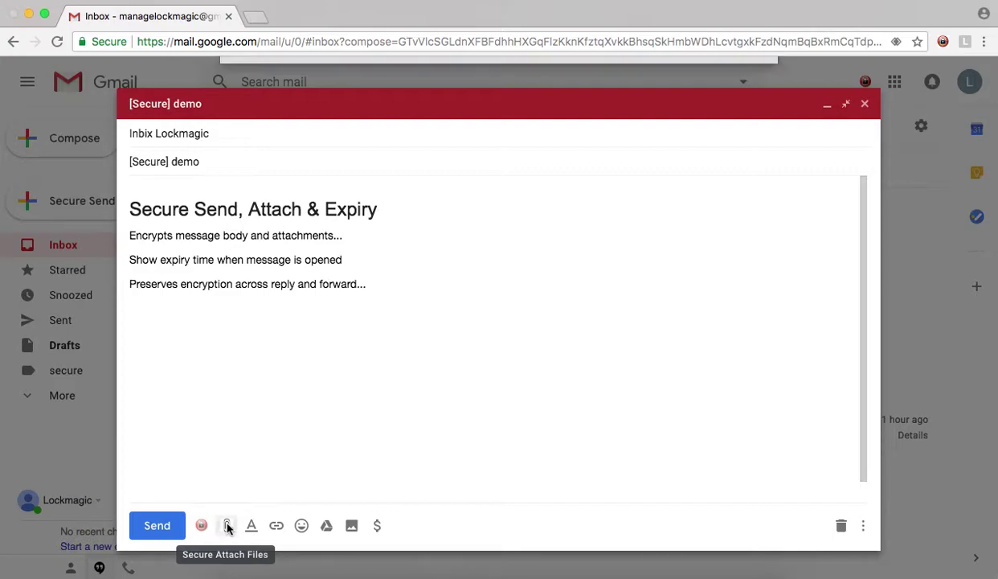
Step: Attach f1040.pdf and lockdown180x120.png from the demo folder
click(387, 184)
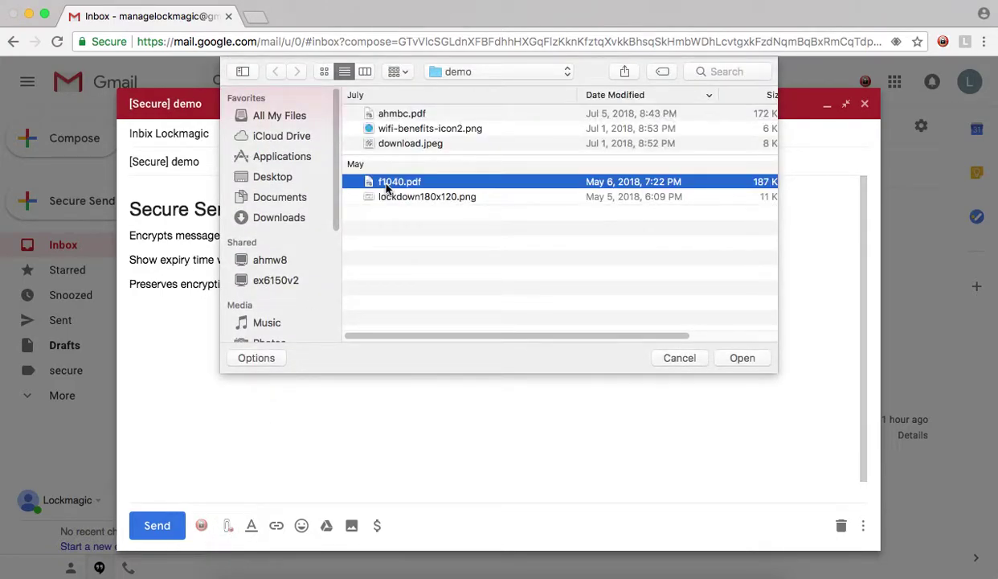
shift+click(383, 197)
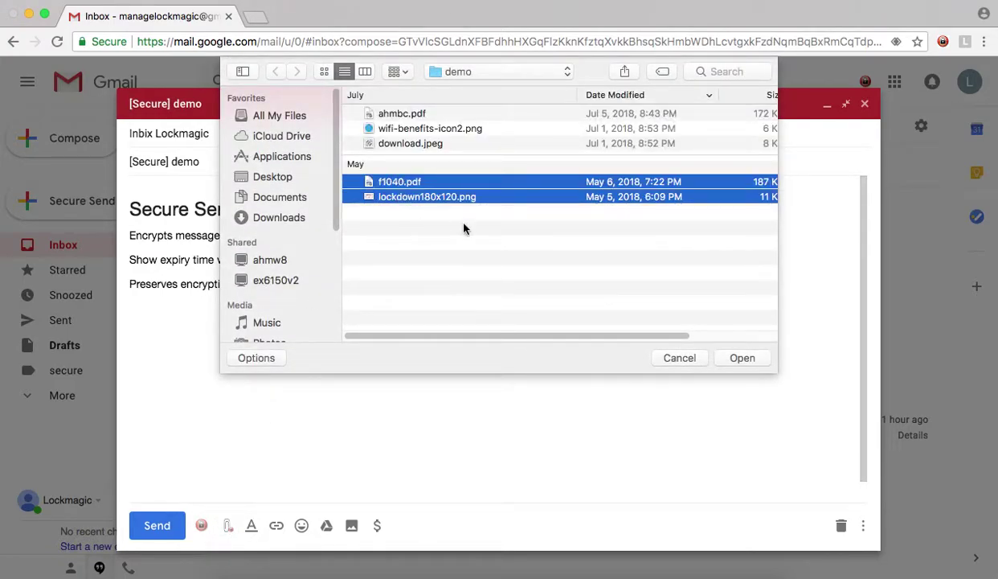
click(741, 359)
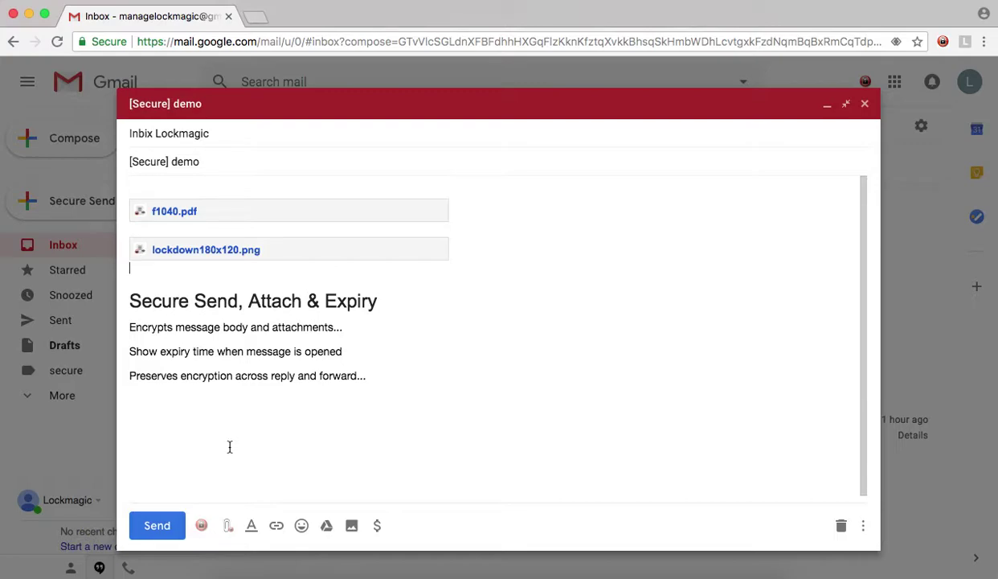
Step: Apply an encryption policy expiring content in 1 week (9/23/2018), then send the message
click(201, 528)
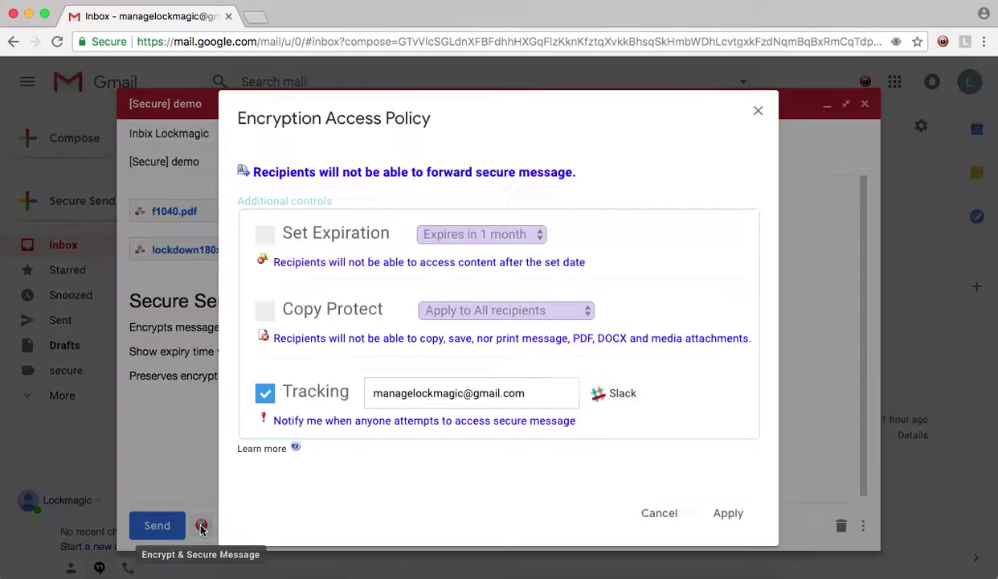
click(265, 238)
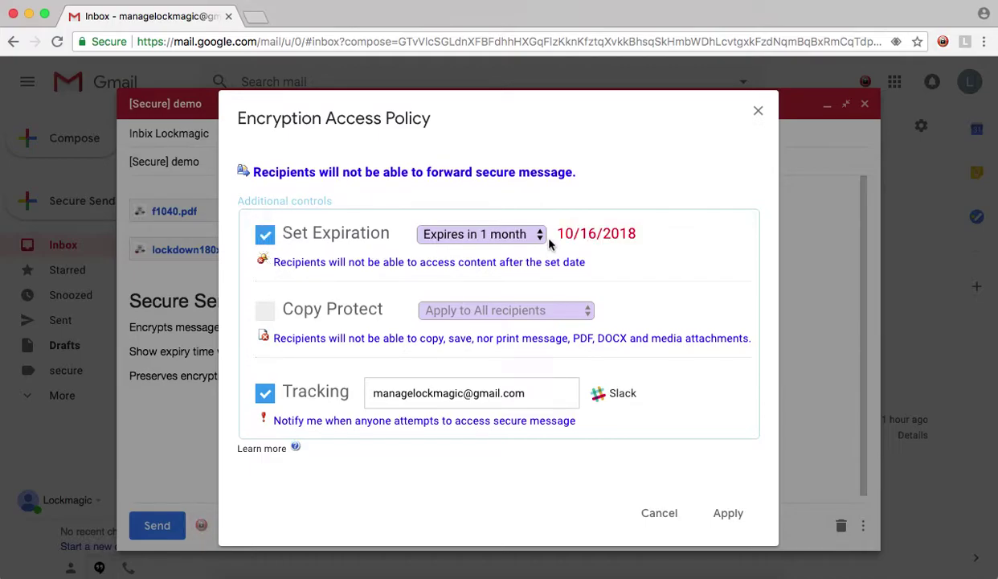
click(529, 233)
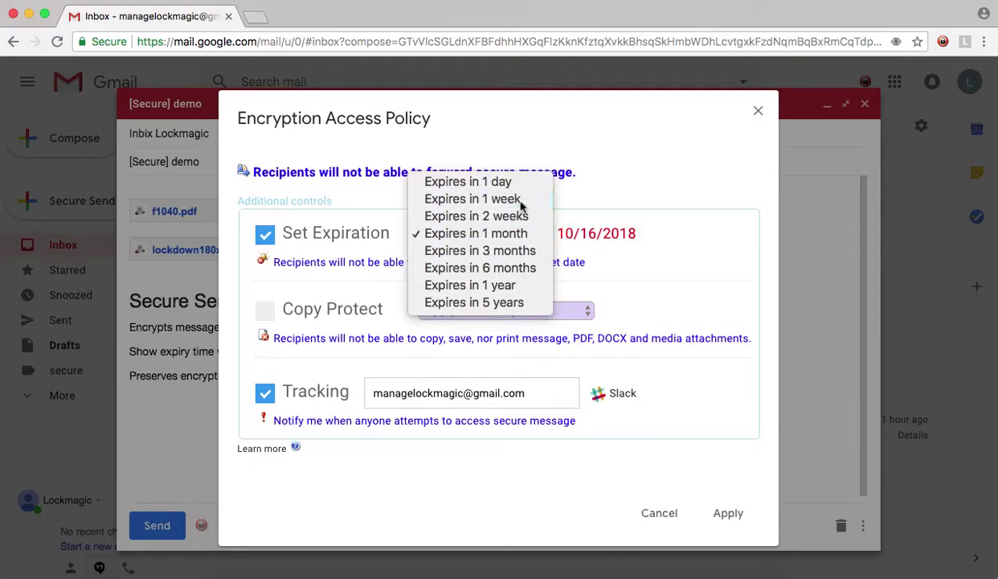
click(506, 199)
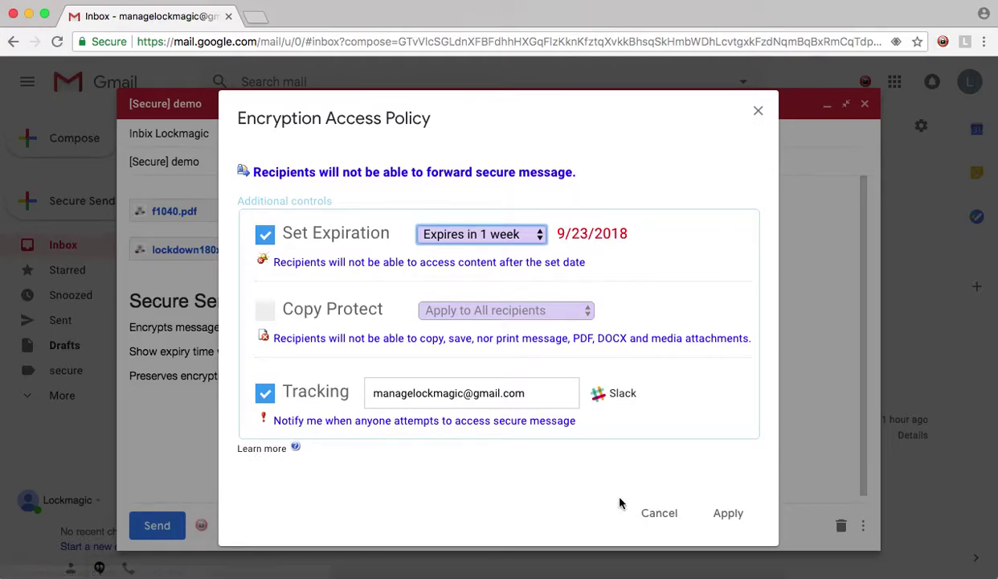
click(736, 515)
click(156, 526)
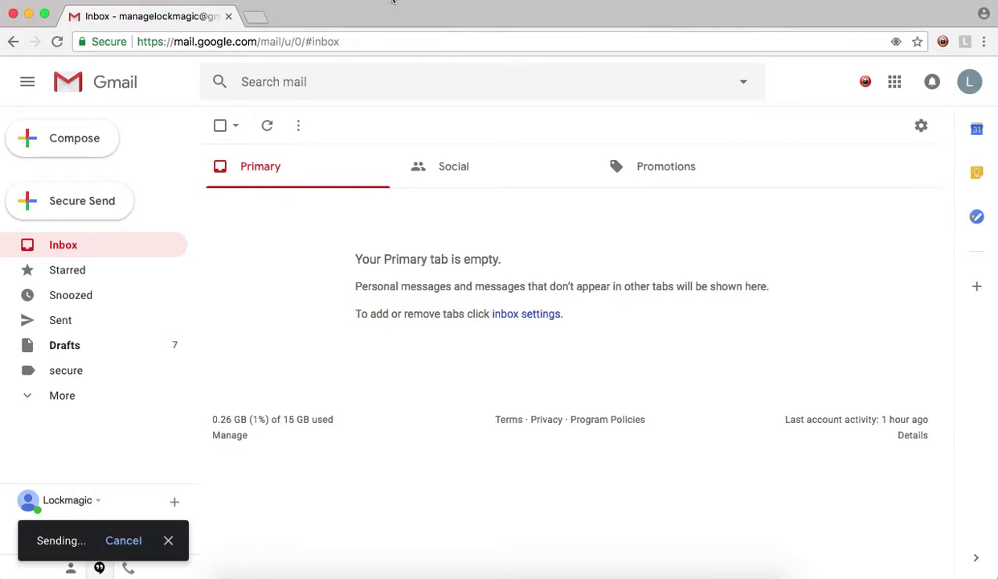
Step: Switch to the recipient's Gmail window and refresh until the [Secure] demo email appears
click(382, 0)
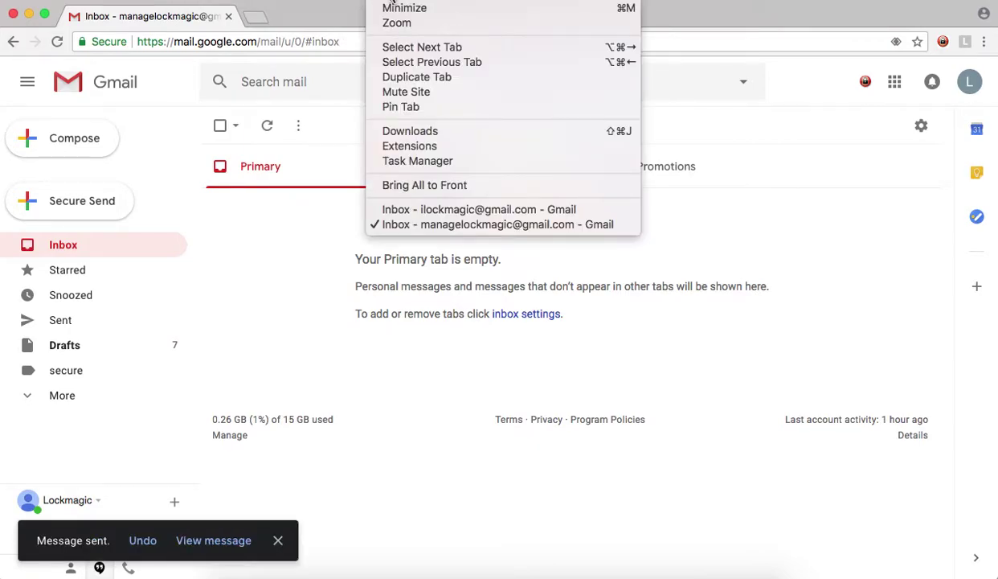
click(418, 210)
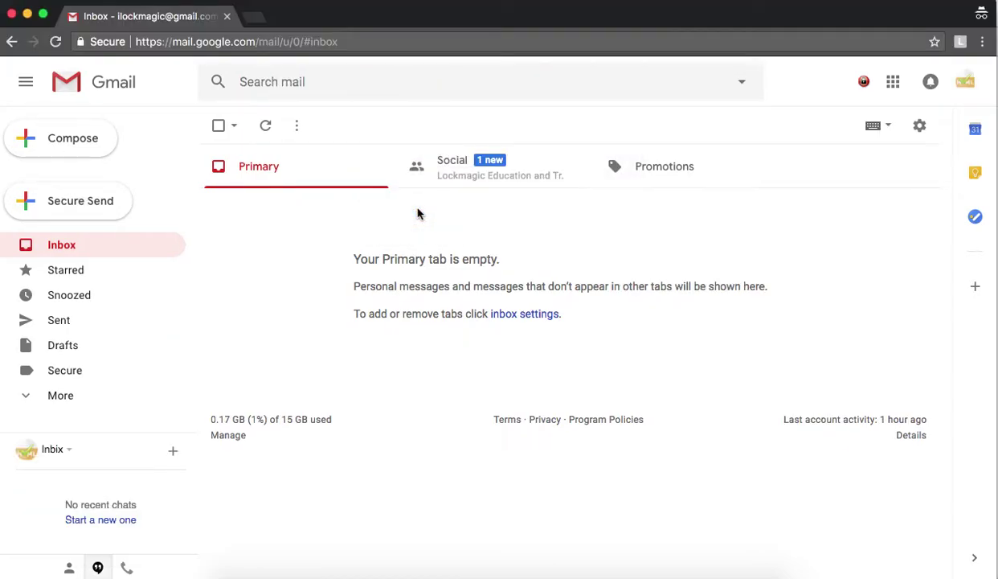
click(266, 127)
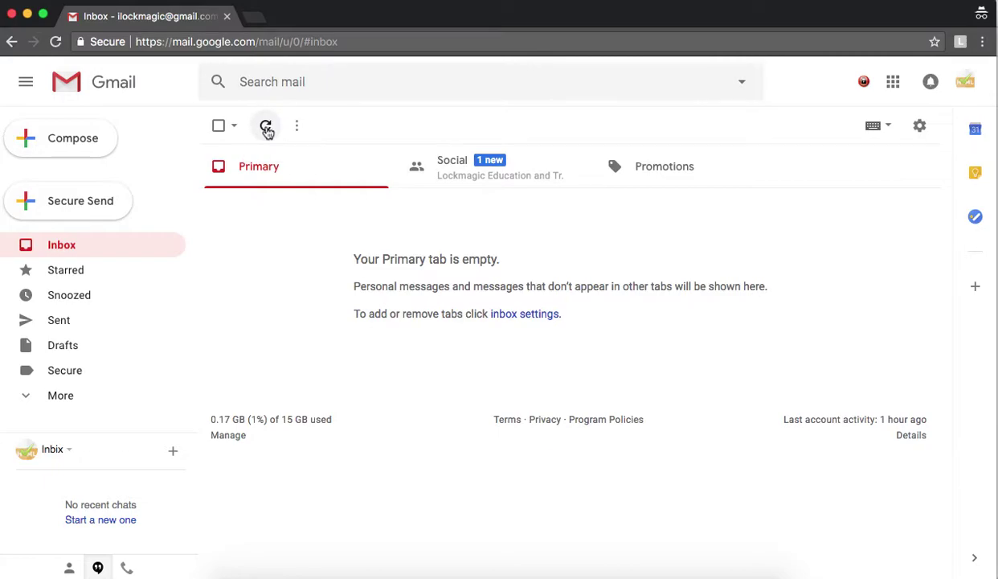
click(266, 128)
click(267, 129)
click(267, 129)
click(267, 128)
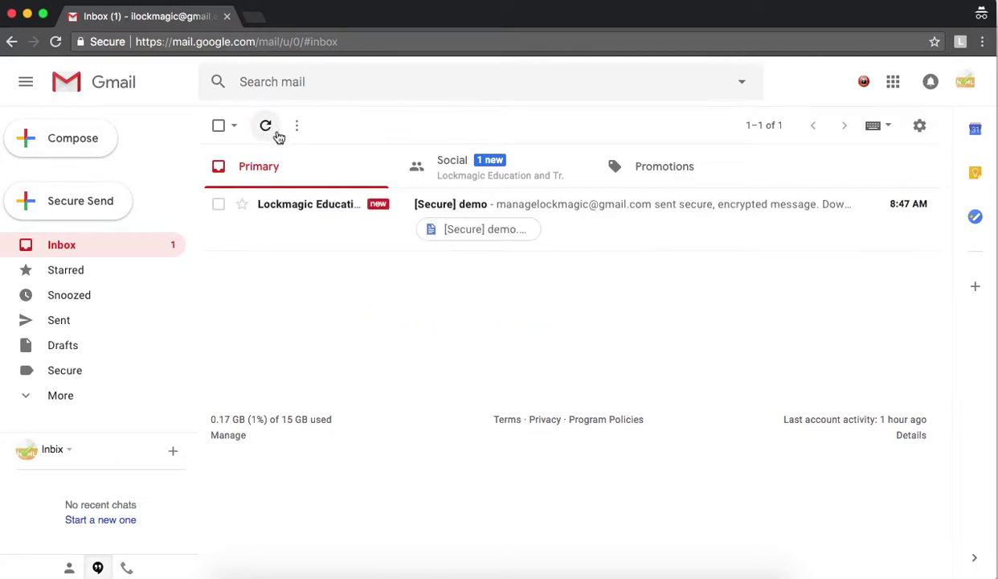
Step: Open the [Secure] demo email, scroll to its attachments, and download f1040.pdf
click(553, 227)
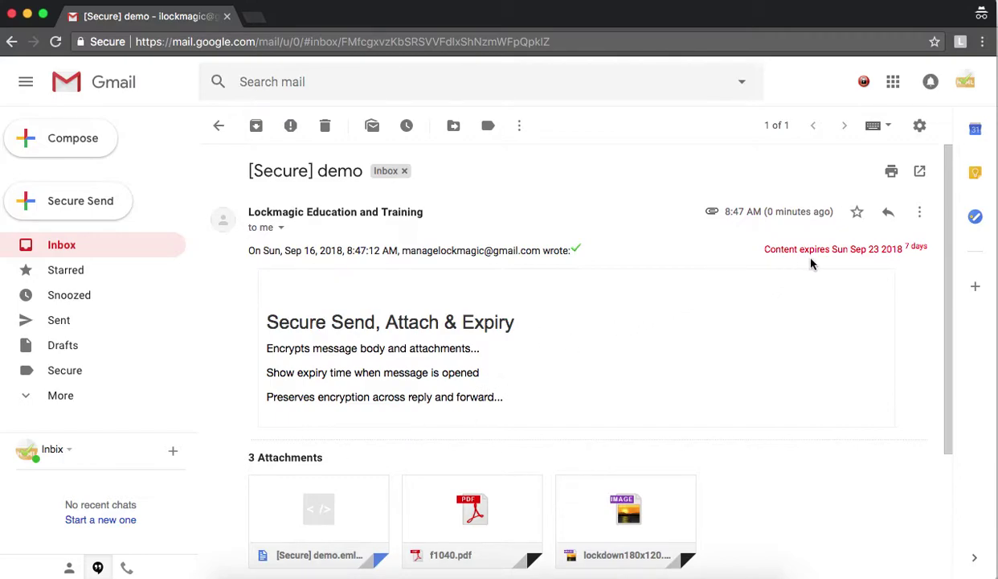
click(948, 277)
drag(948, 277, 950, 378)
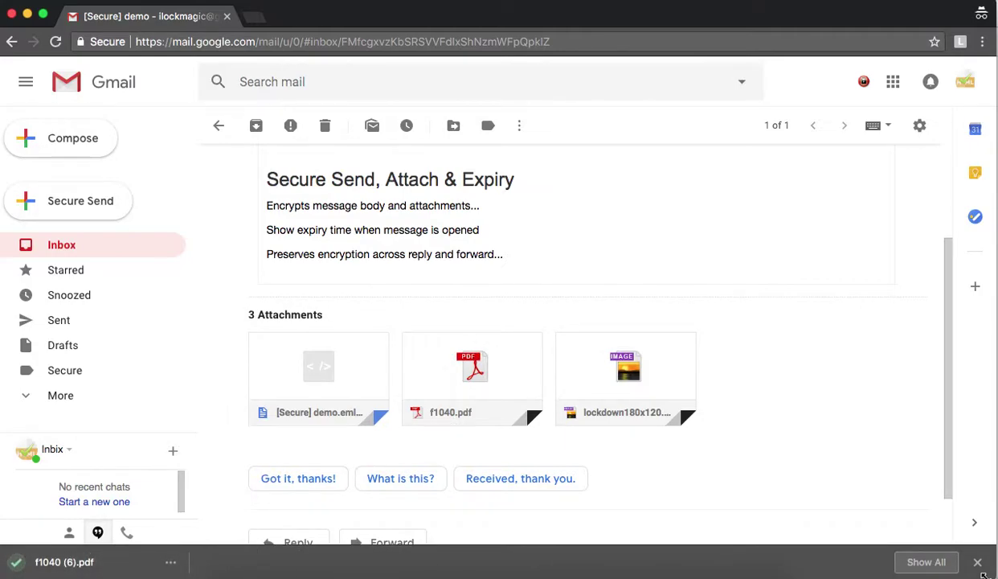
click(978, 563)
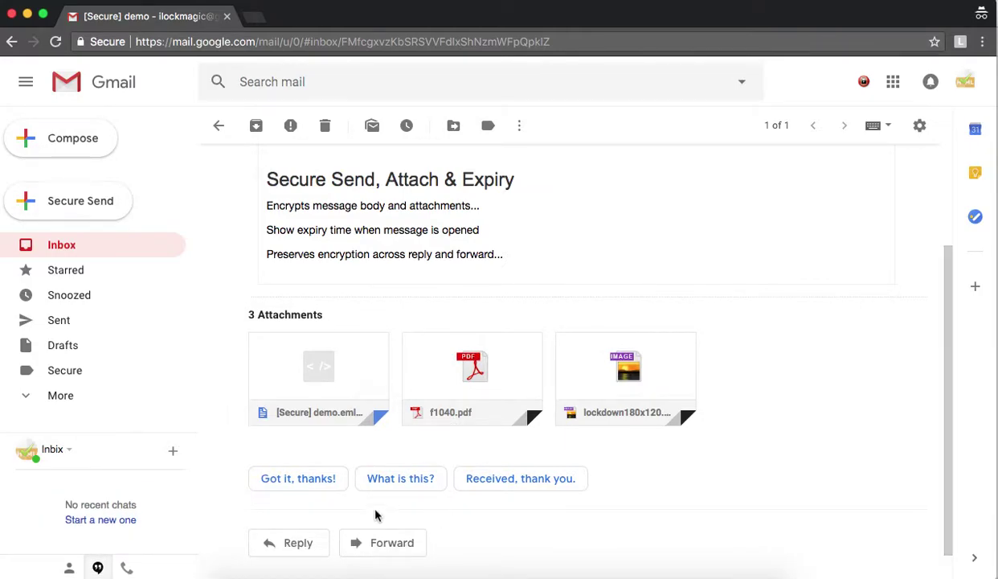
Step: Send an encrypted reply reading 'So simple and secure!'
click(299, 542)
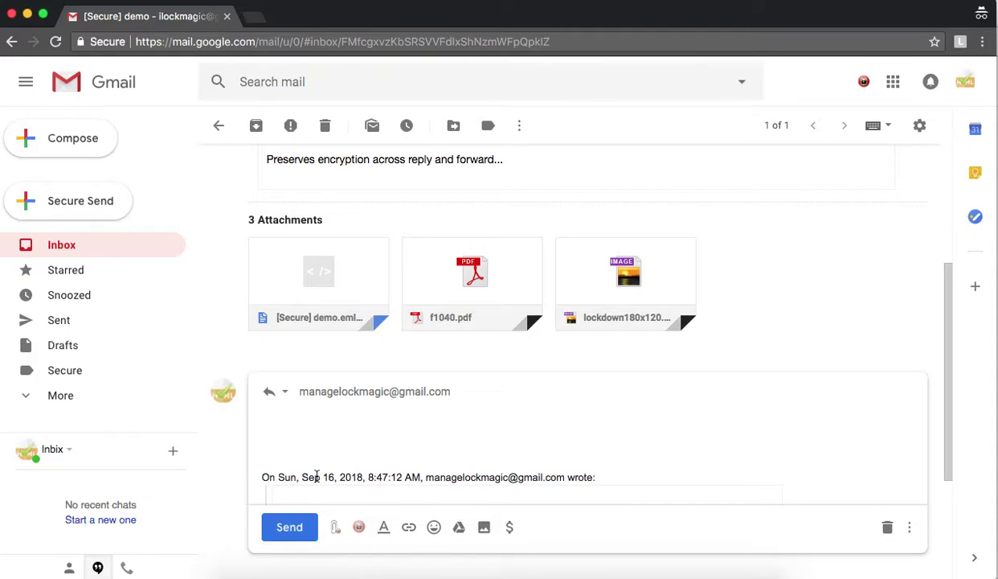
text(So simple and secure!)
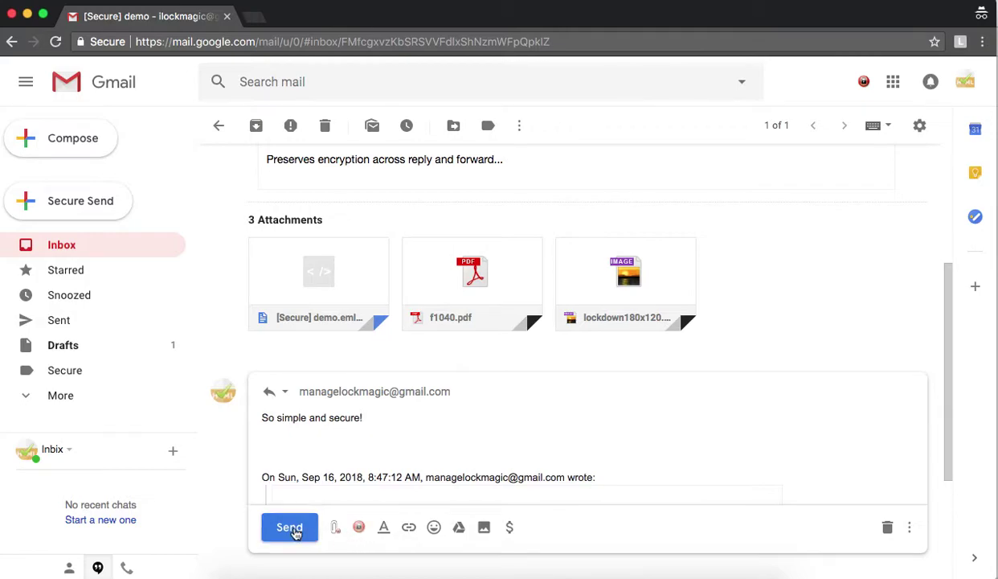
click(293, 530)
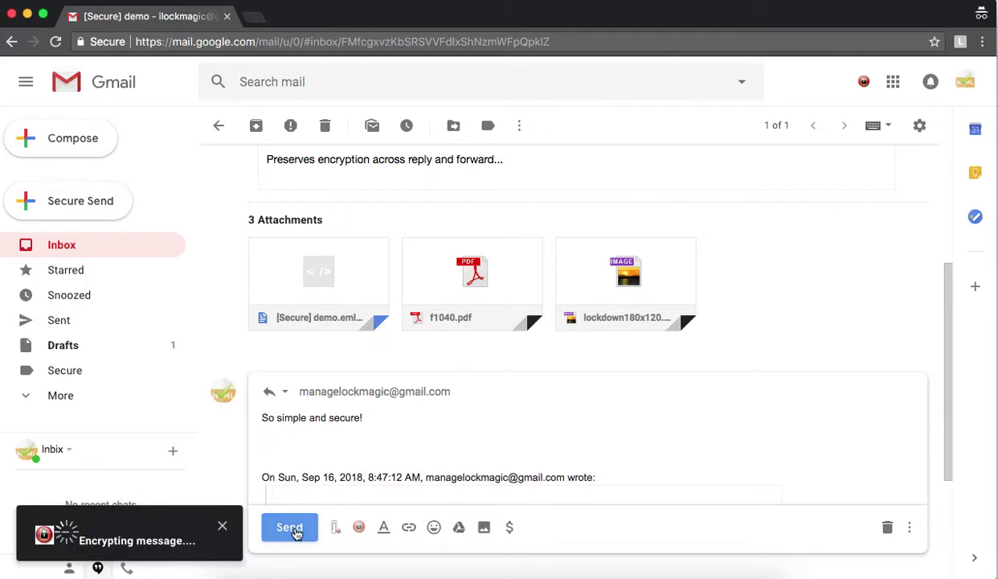
Step: Switch back to the sender's Gmail window and read the LockMagic content access alert
click(400, 2)
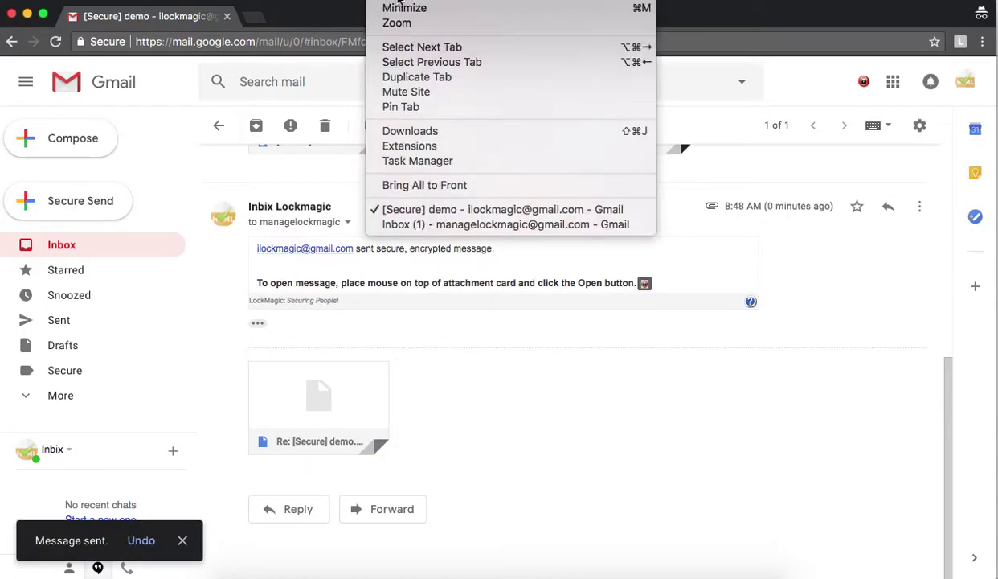
click(410, 224)
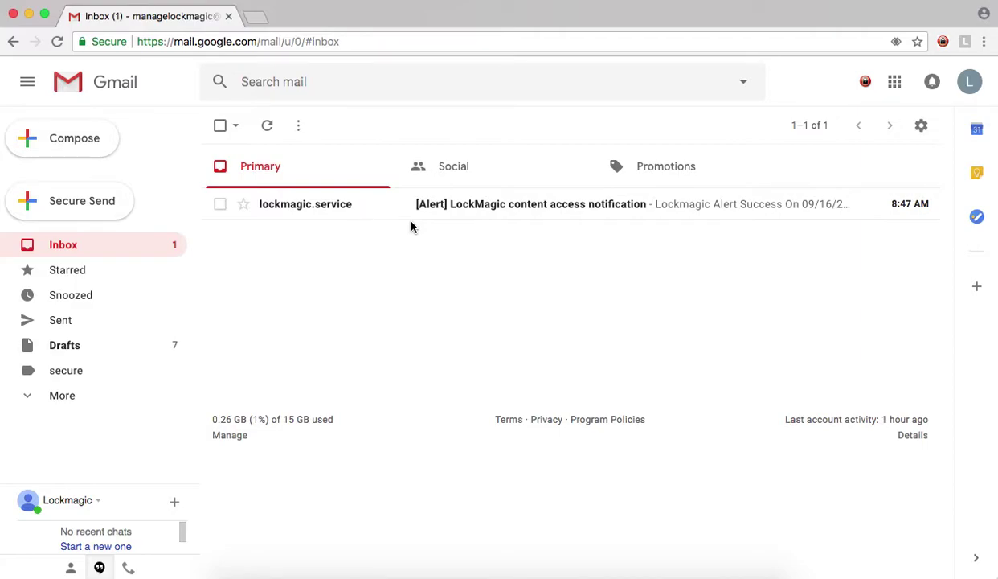
click(463, 211)
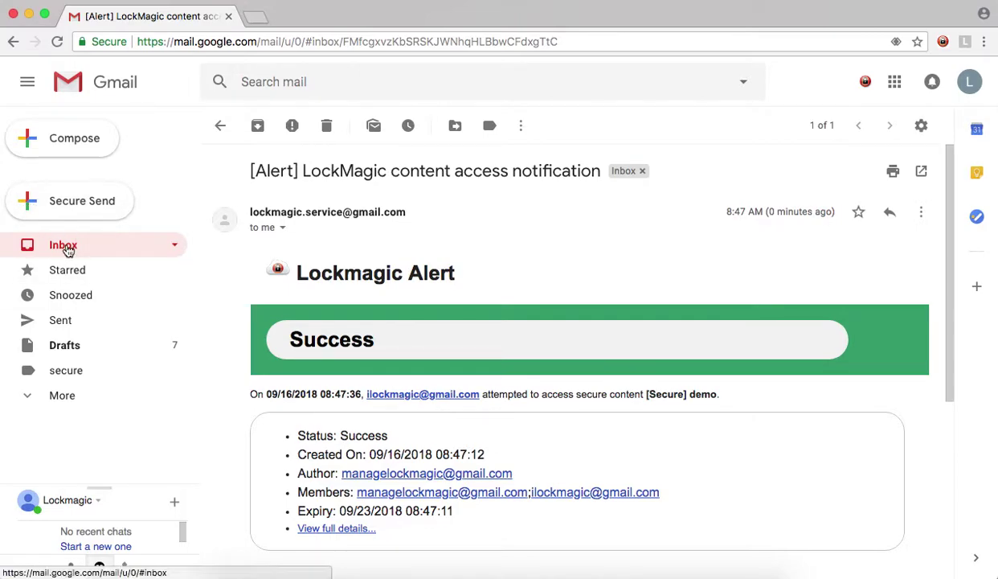
click(67, 248)
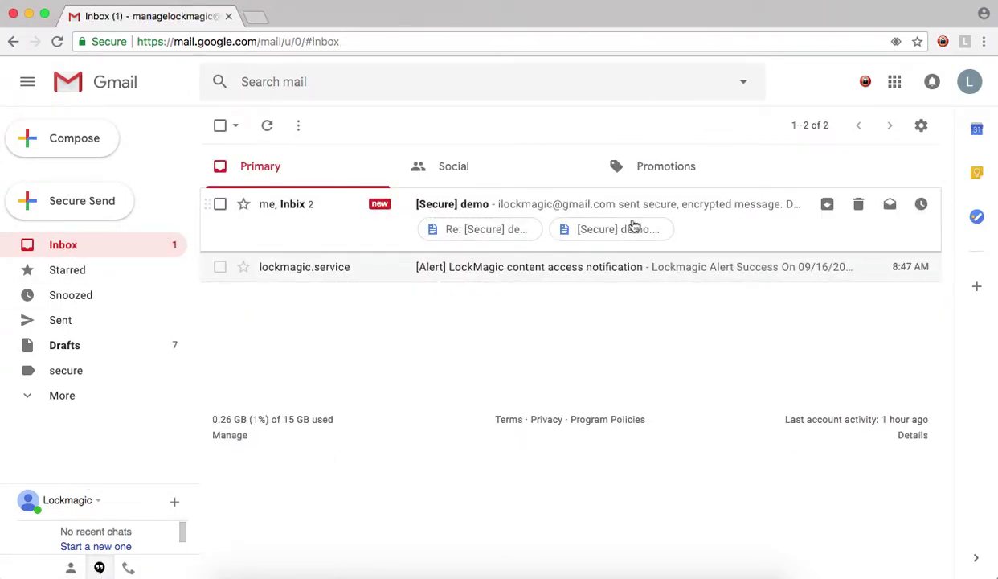
Step: Open the [Secure] demo thread and highlight the decrypted reply 'So simple and secure!'
click(682, 229)
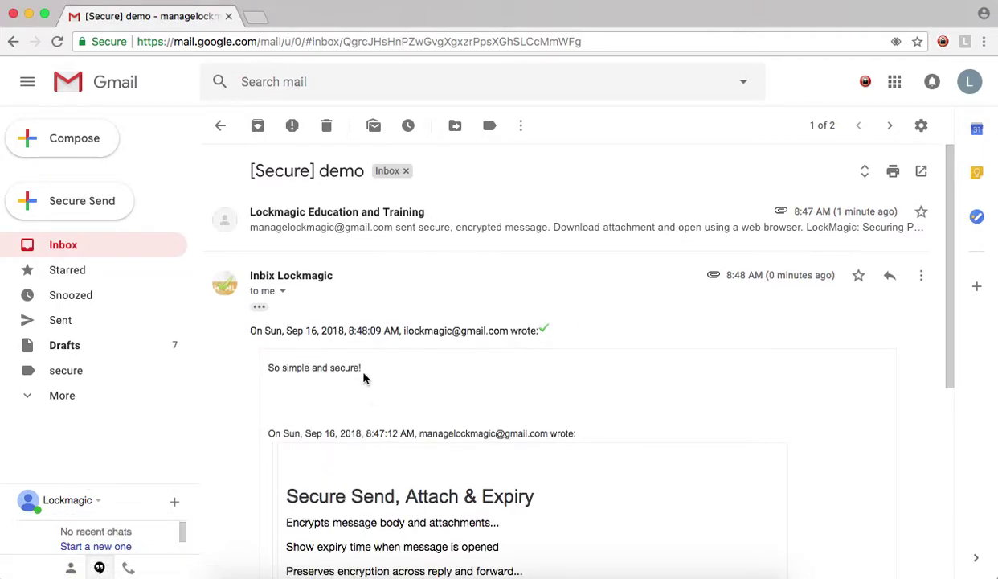
drag(362, 369, 268, 367)
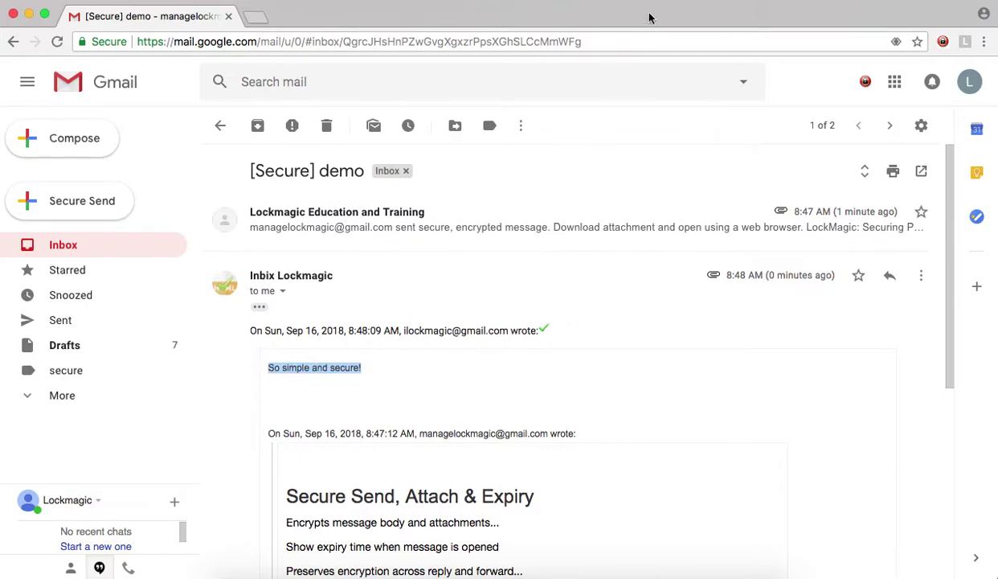